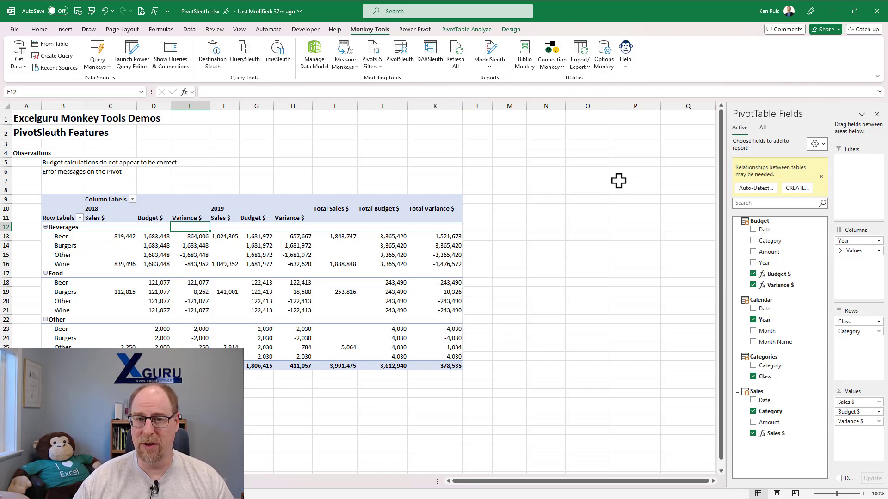
Run PivotSleuth on the PivotTable and read the issue details for the highlighted [Sales].[Category] row field
left_click(404, 57)
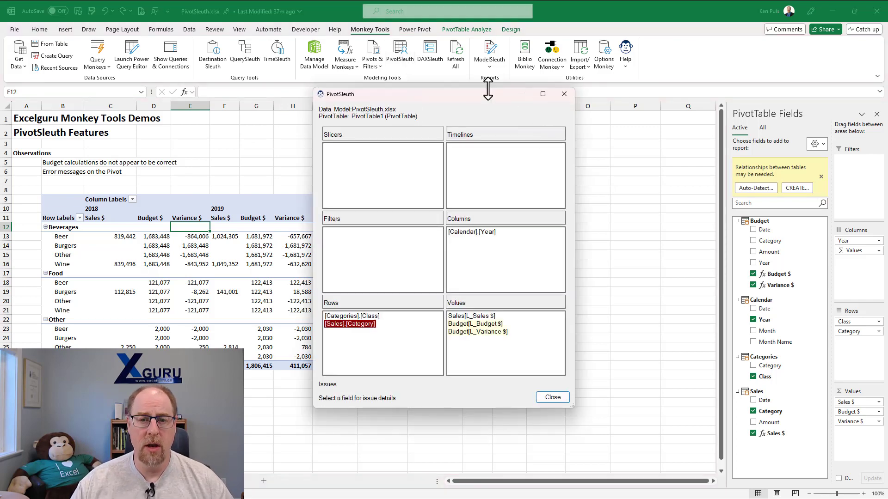
left_click_drag(481, 94, 591, 88)
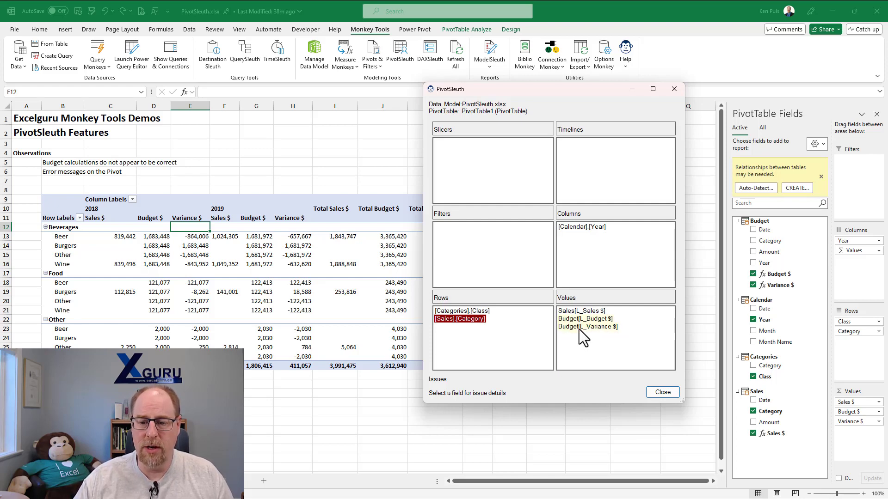
mouse_move(574, 320)
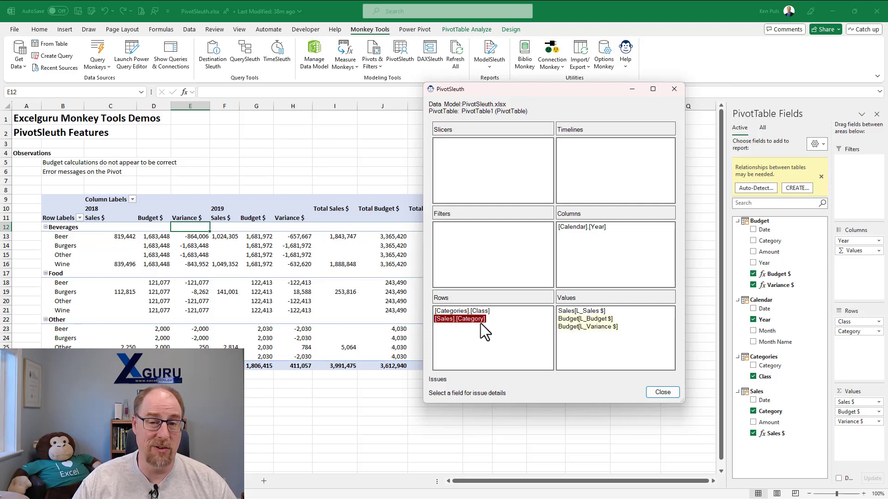
mouse_move(480, 319)
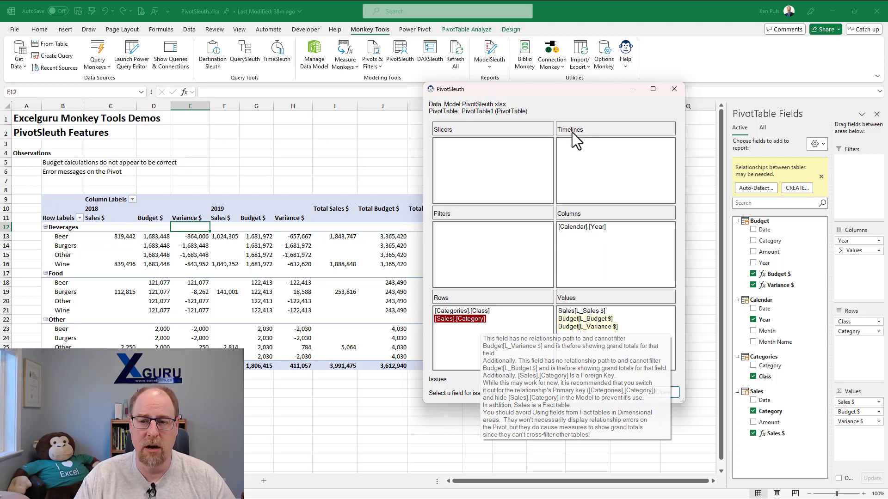
left_click(675, 89)
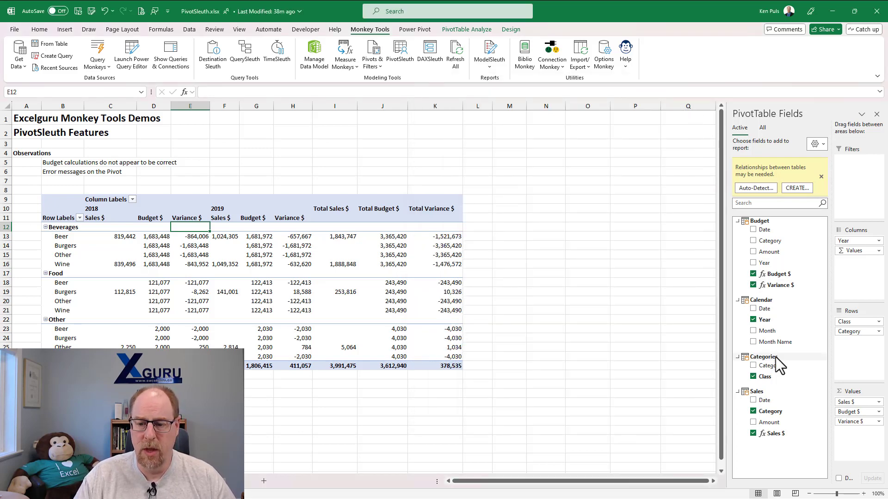
Replace the Sales table's Category row field with Category from the Categories table, and recheck the PivotTable with PivotSleuth
left_click(753, 411)
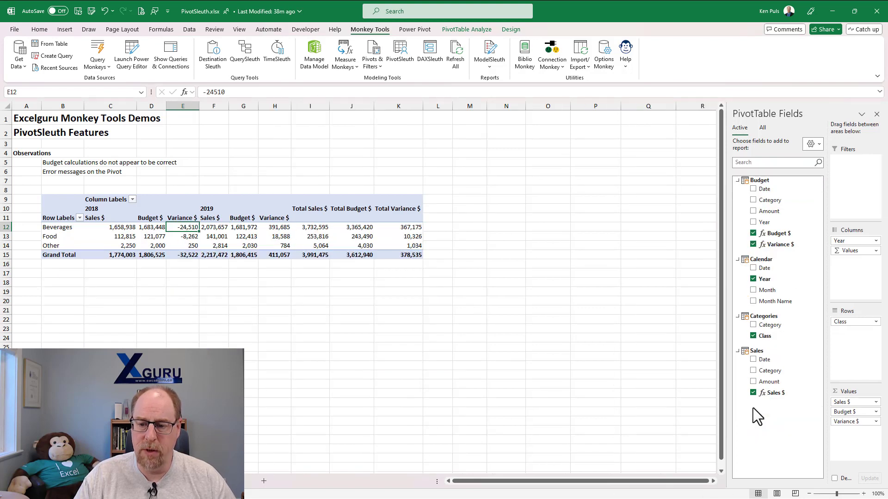
left_click(753, 326)
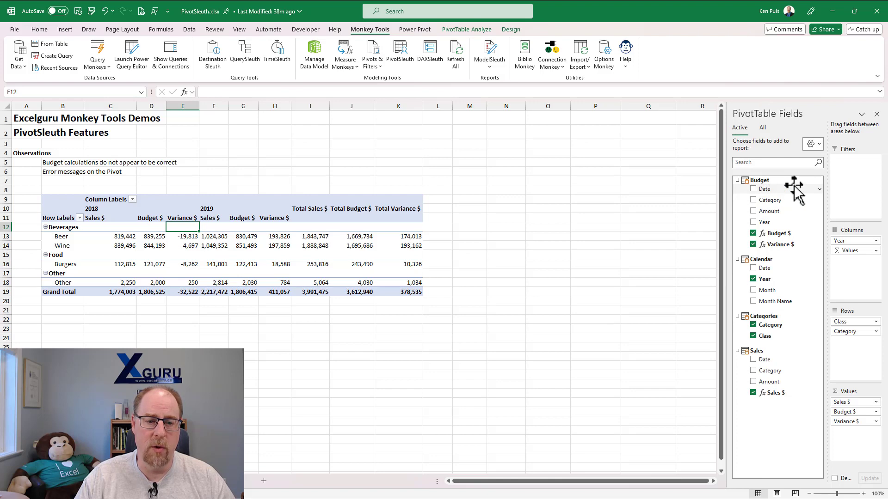
left_click(402, 58)
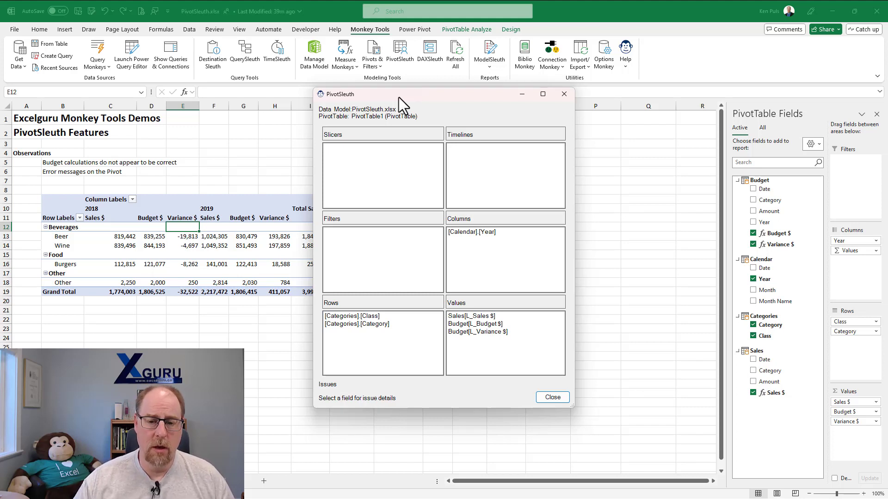
left_click(552, 399)
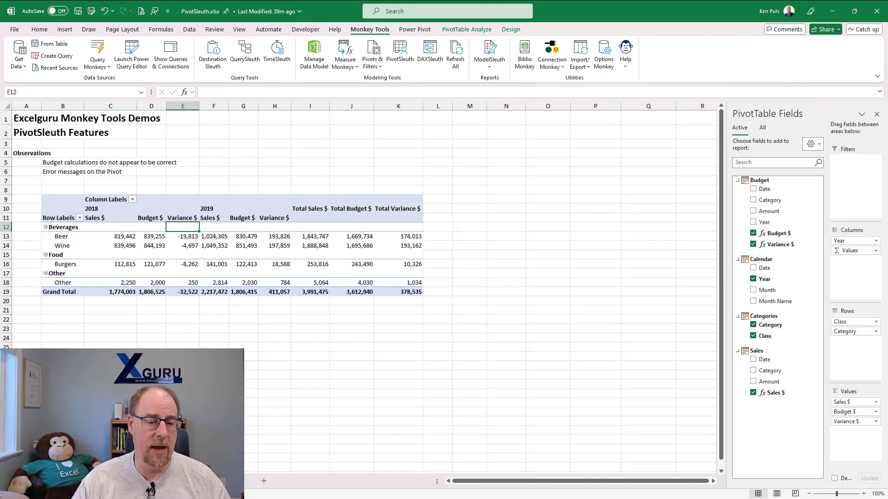
On the sheet asking about the "Relationships May Be Needed" message, run PivotSleuth and read the issue for the D_Sales $ measure
left_click(195, 481)
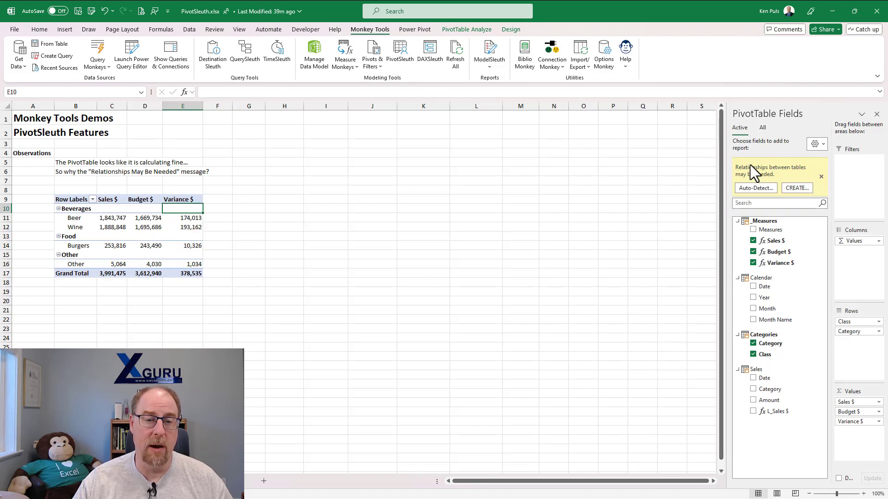
left_click(403, 57)
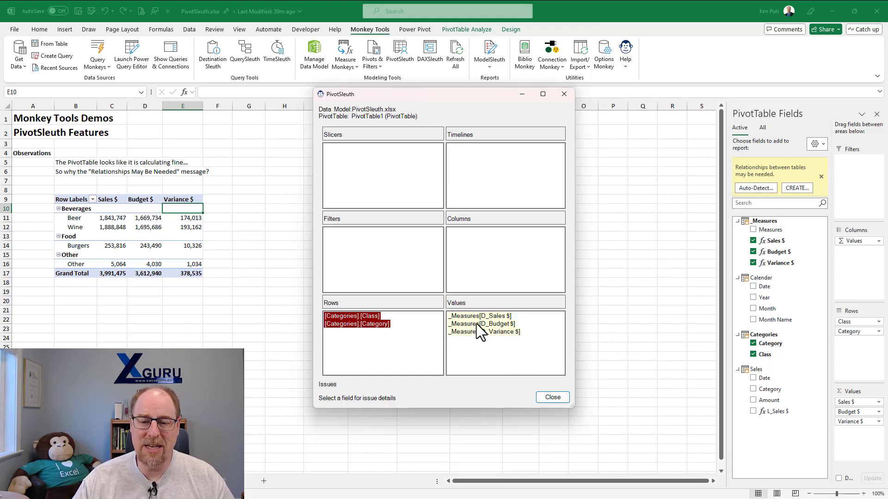
mouse_move(462, 318)
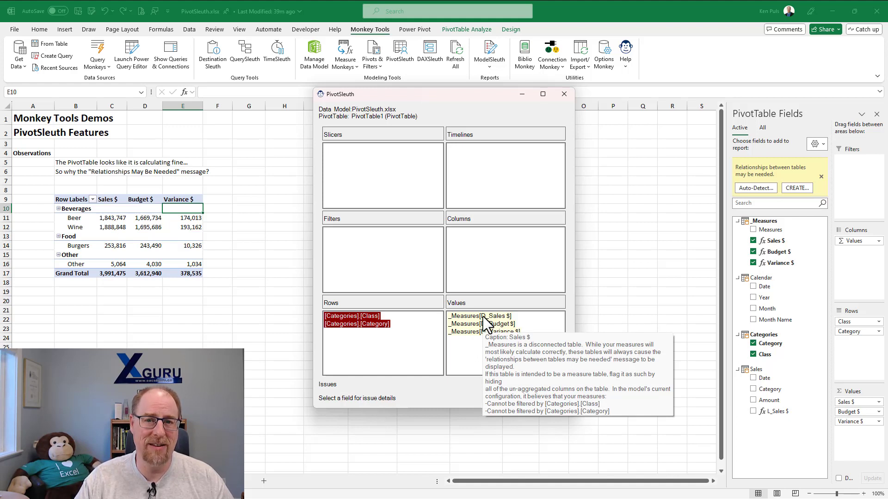
Examine how the _Measures table relates to the other tables in the data model's diagram view
left_click(314, 58)
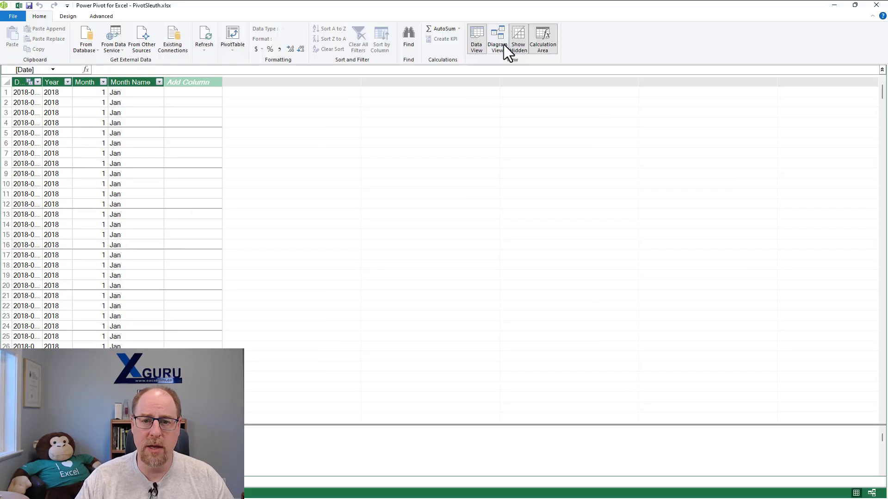
left_click(498, 35)
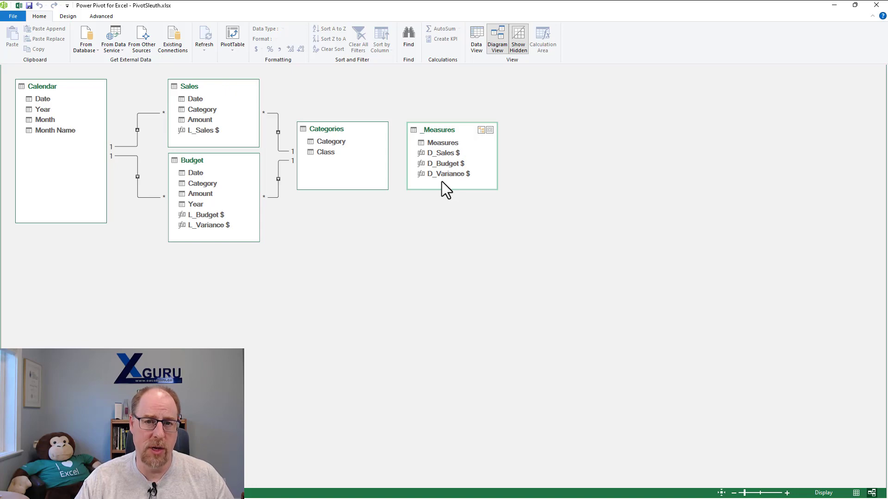
left_click(876, 6)
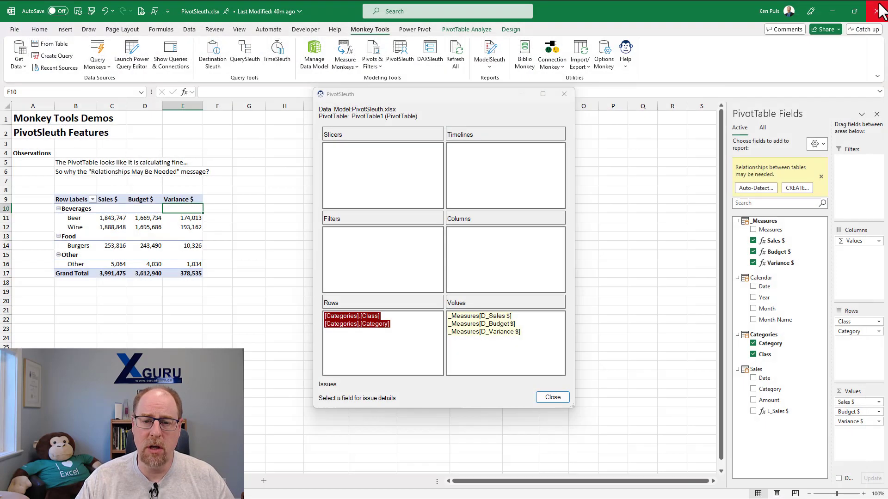
Review the PivotSleuth issue details for the D_Sales $ measure and the Categories row fields, and close the report
left_click(464, 317)
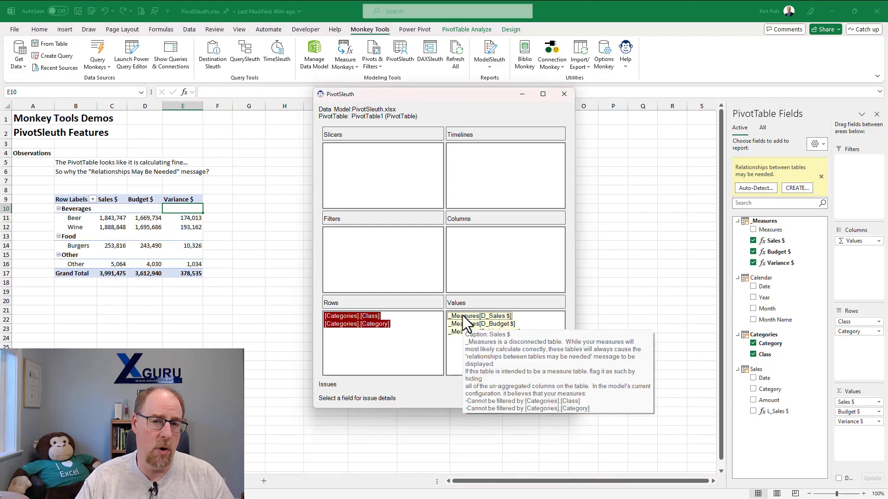
left_click(391, 332)
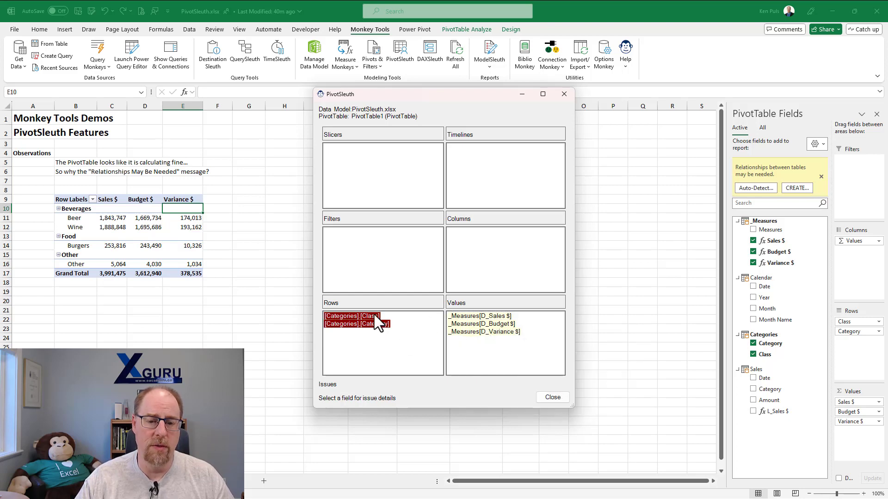
mouse_move(375, 316)
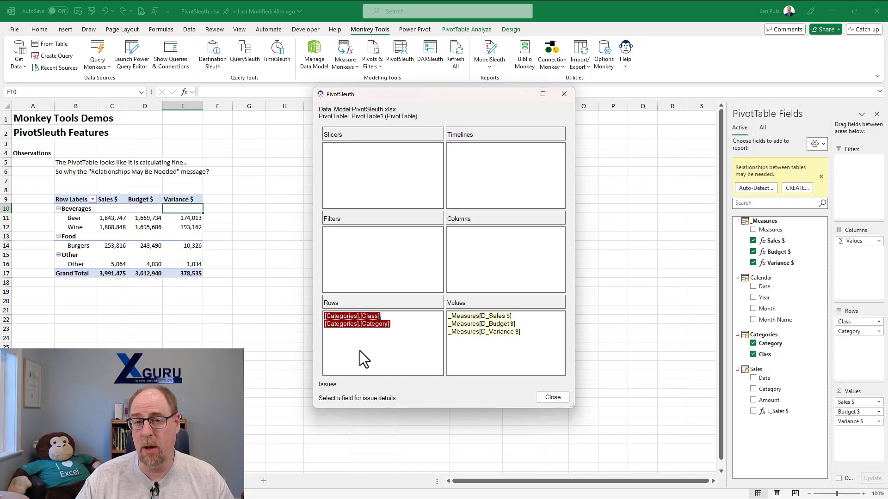
left_click(552, 398)
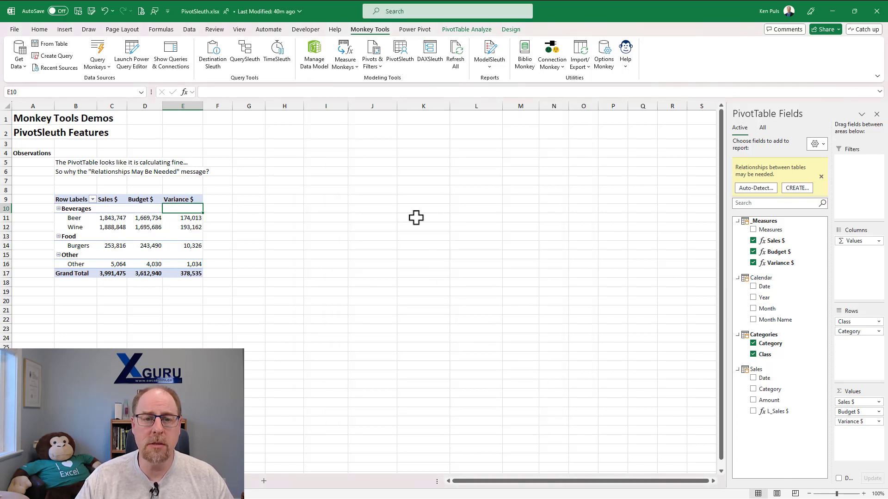
Hide the _Measures table's Measures column from client tools in the Power Pivot diagram, and recheck the PivotTable with PivotSleuth
left_click(321, 55)
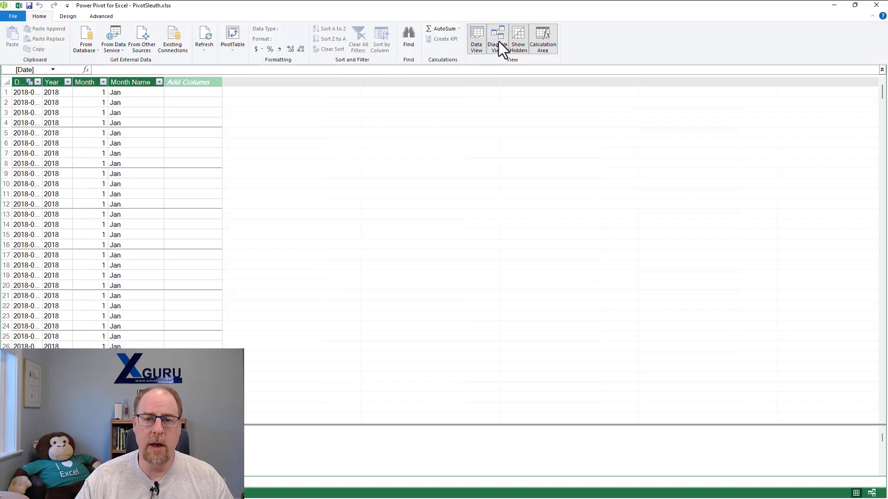
left_click(499, 43)
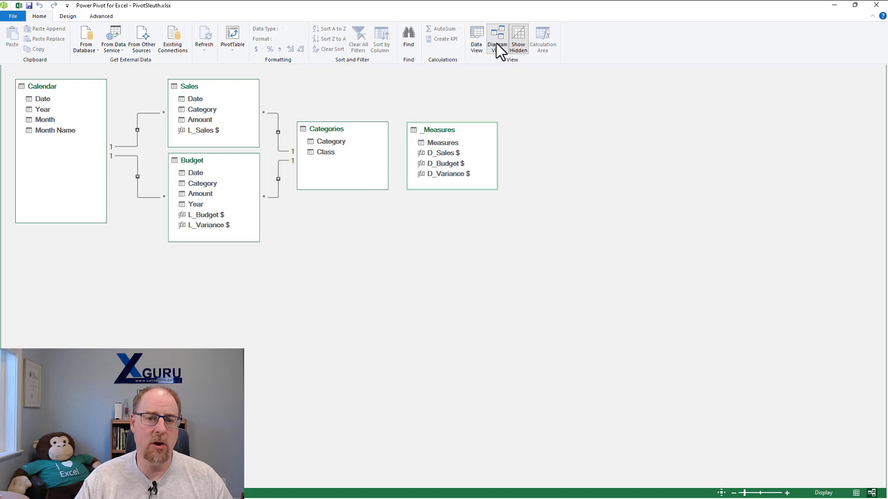
right_click(446, 142)
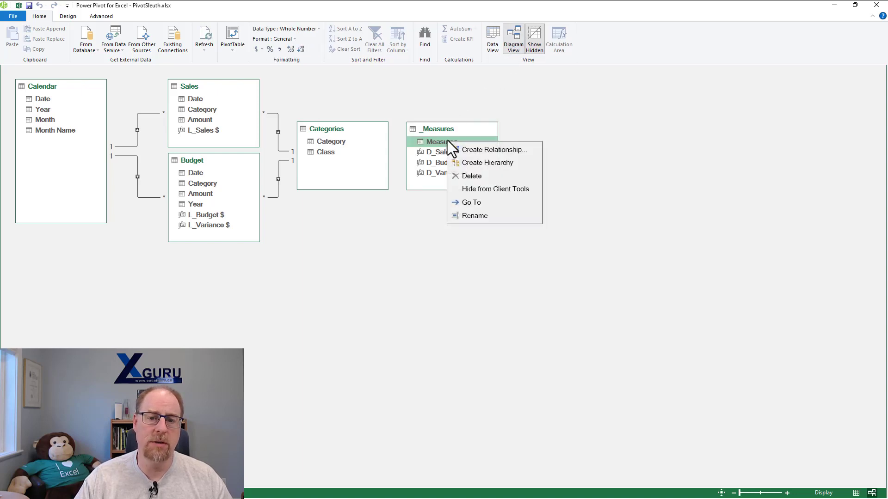
left_click(498, 190)
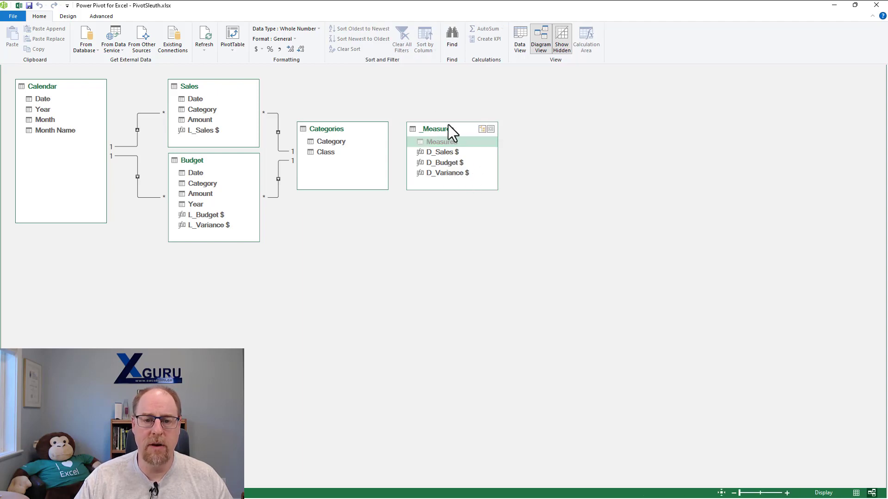
left_click(855, 6)
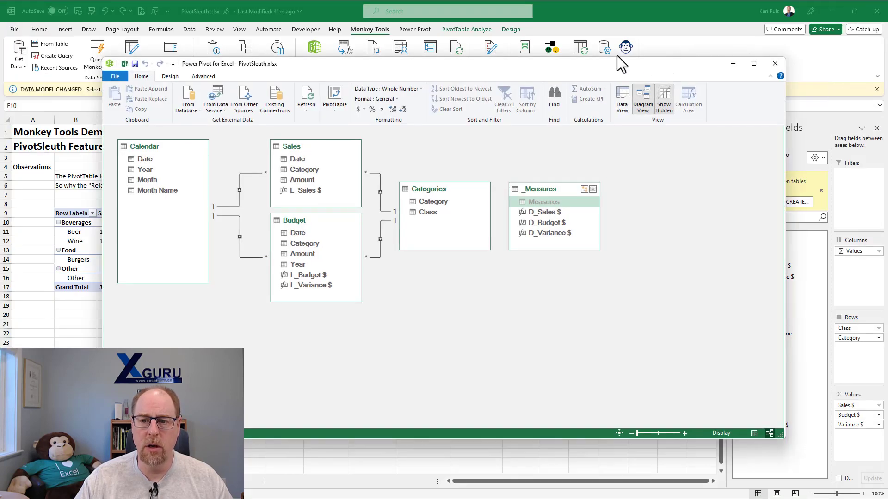
left_click_drag(625, 62, 559, 48)
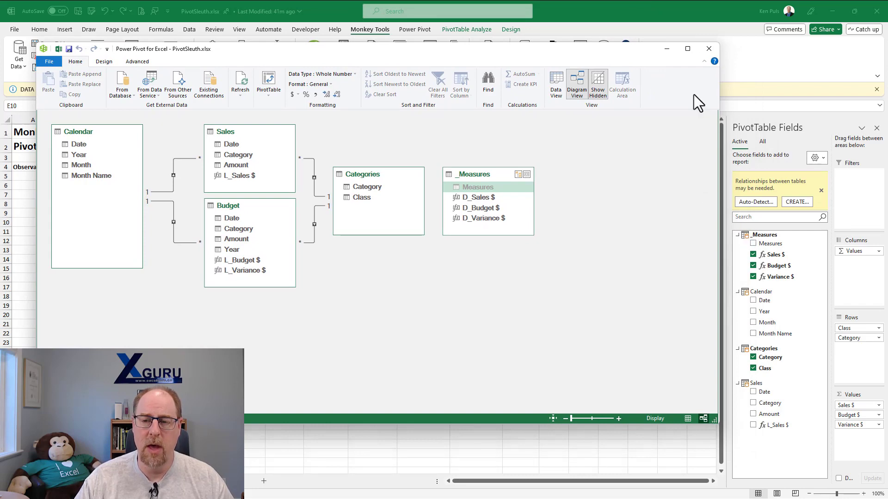
left_click(711, 52)
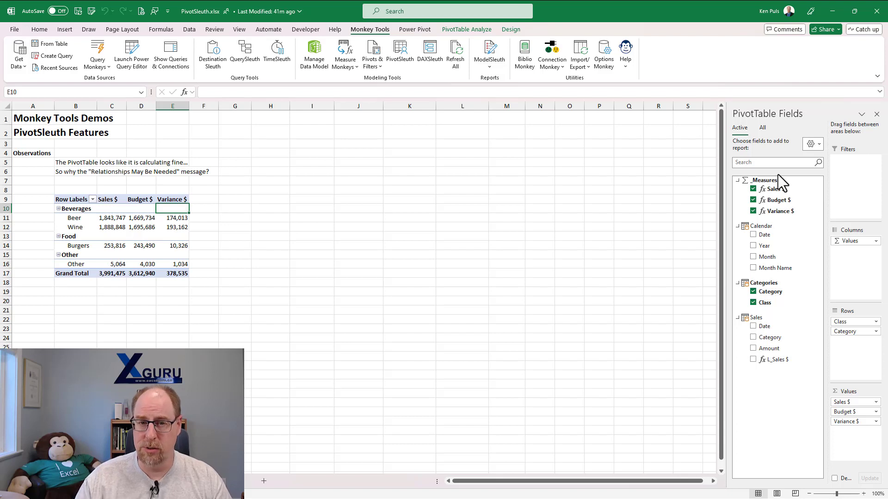
left_click(399, 49)
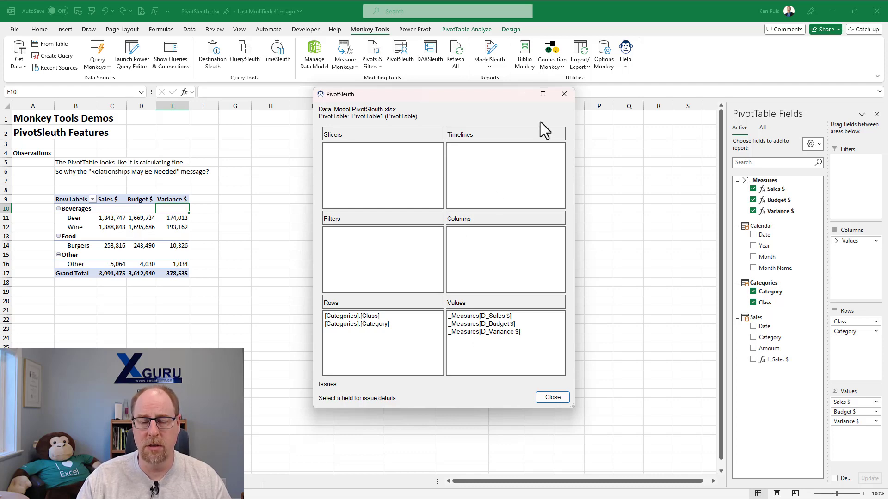
left_click(564, 94)
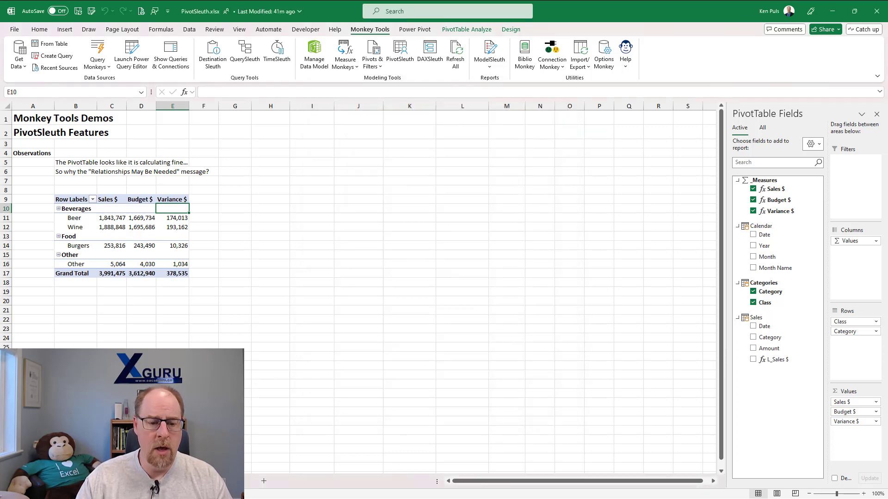
On the sheet noting identical sales for all years, examine the 2018 Budget $ values within the Beverages, Food and Other classes
left_click(172, 482)
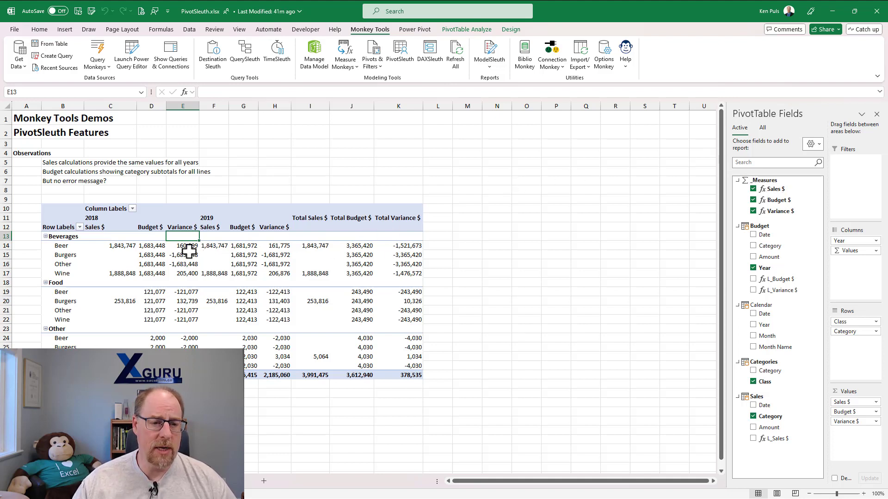
left_click_drag(153, 247, 156, 273)
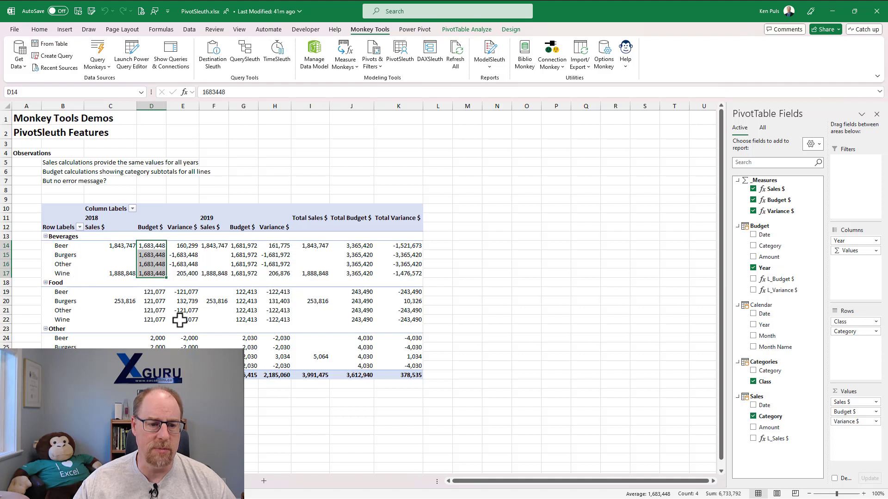
left_click_drag(148, 292, 153, 366)
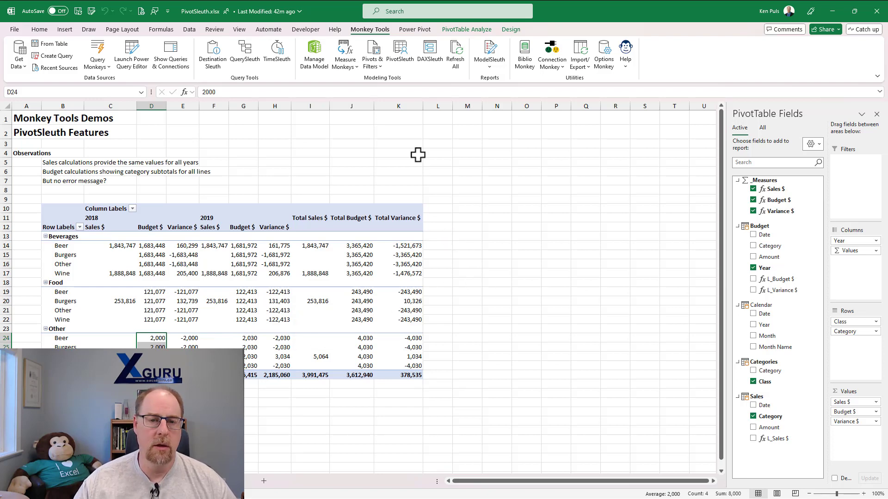
Run PivotSleuth on this PivotTable and inspect the highlighted [Sales].[Category] and [Budget].[Year] fields
left_click(398, 54)
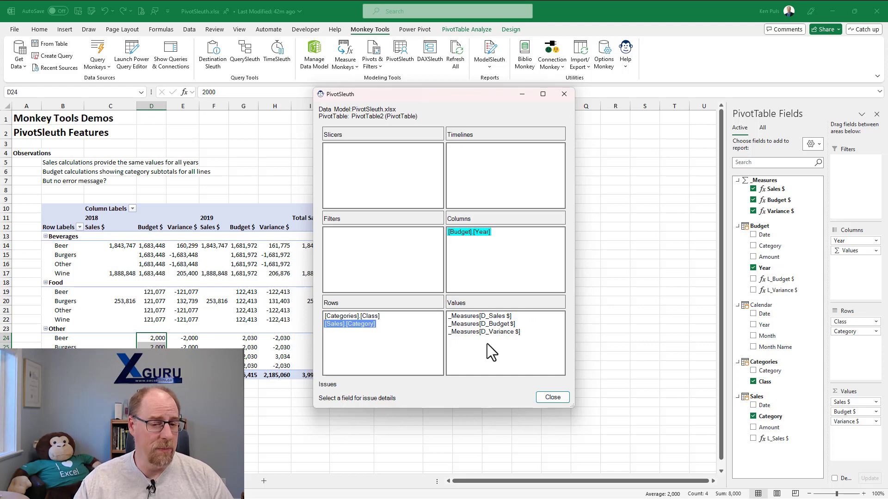
mouse_move(368, 326)
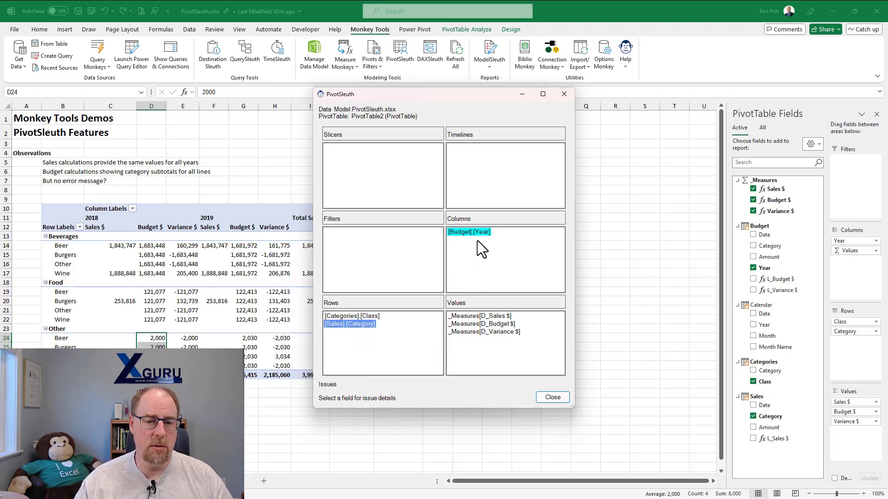
mouse_move(483, 238)
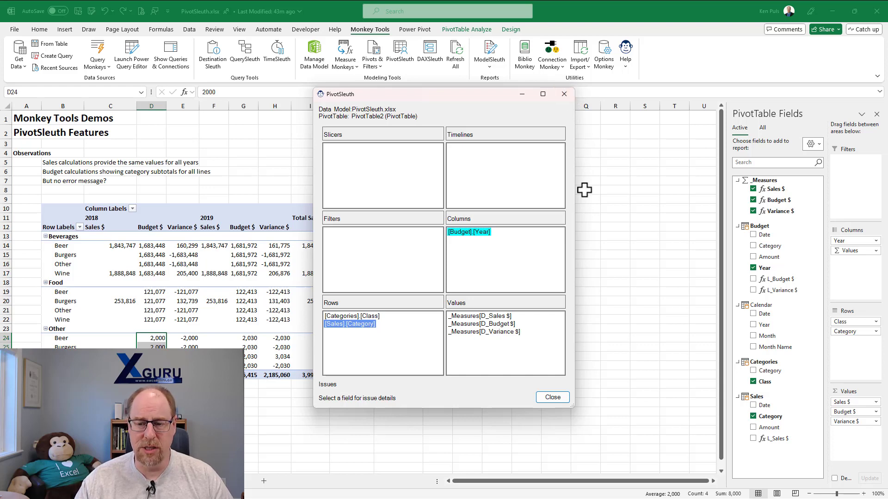
Replace the Budget Year column field with Calendar Year and the Sales Category row field with Categories Category, and close the PivotSleuth report
left_click(752, 268)
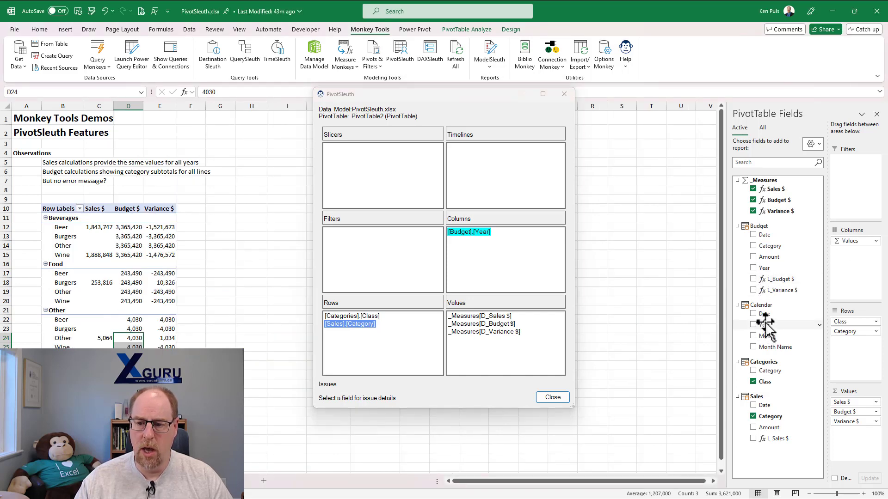
left_click_drag(763, 325, 853, 241)
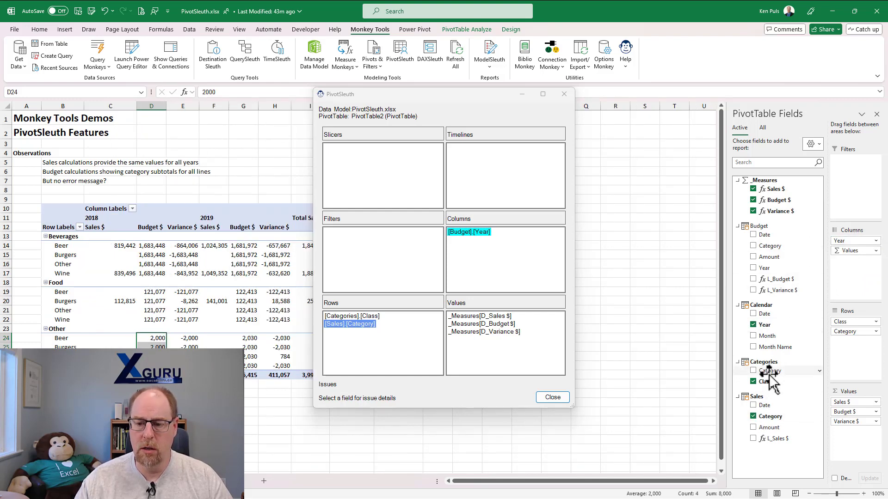
left_click(753, 417)
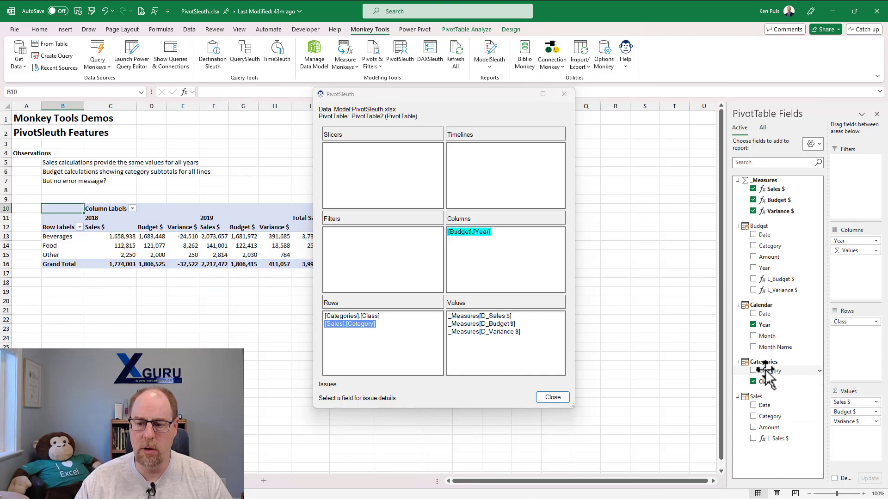
left_click_drag(768, 371, 855, 337)
left_click(553, 397)
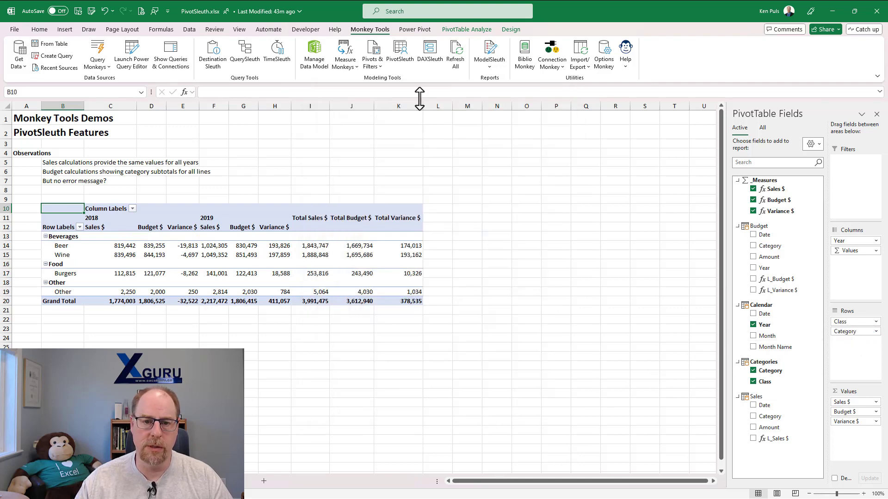
Rerun PivotSleuth on the corrected PivotTable, compare its fields with the 2018 and 2019 values, and close the report
left_click(398, 51)
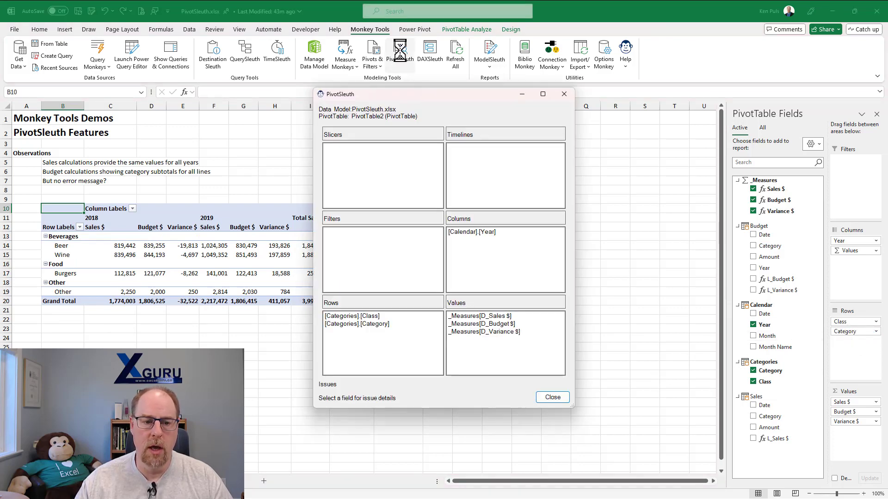
left_click_drag(458, 98, 578, 89)
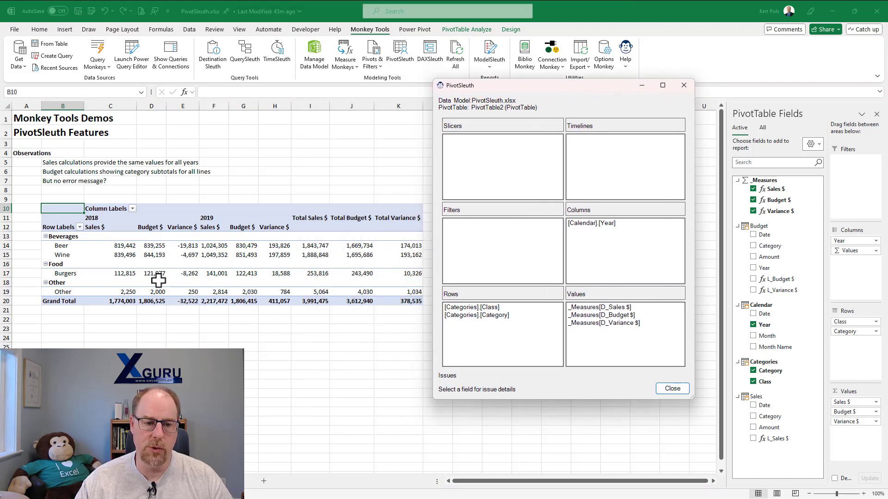
mouse_move(166, 283)
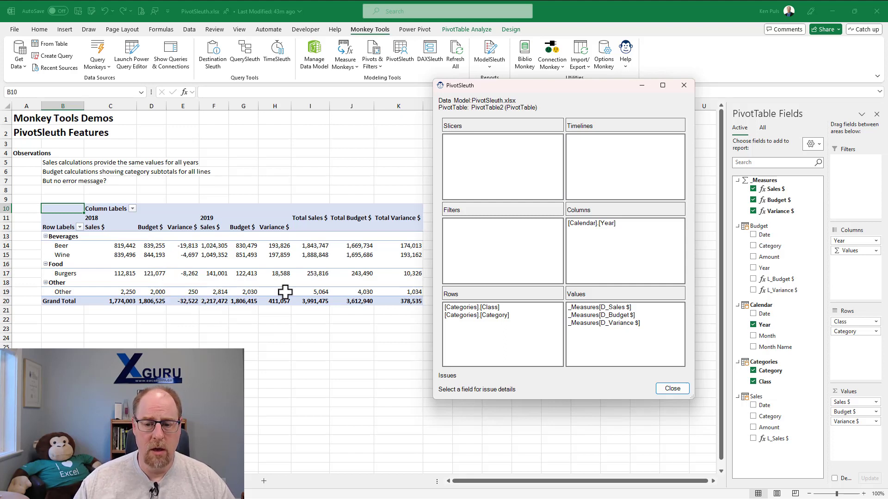
left_click(673, 389)
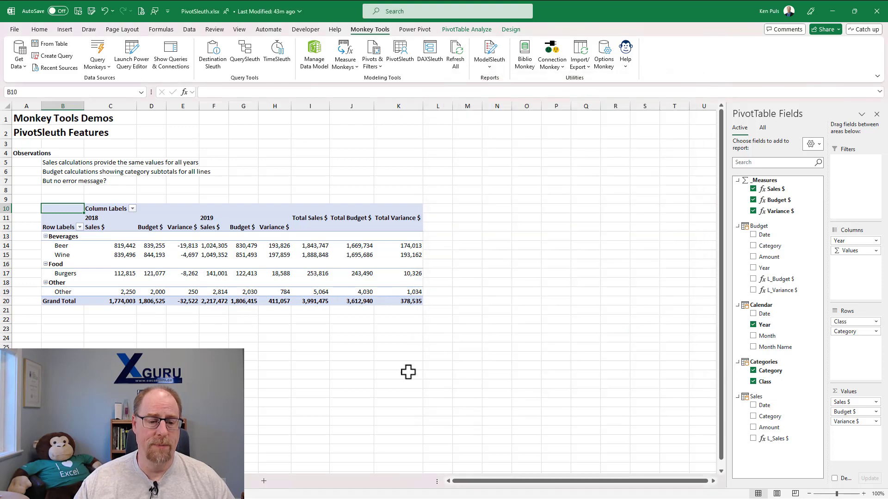
On the next sheet, test the Class slicer with each class and the Date timeline with Q3 2018 - Q2 2019, clearing both filters
key("ctrl+Page_Down")
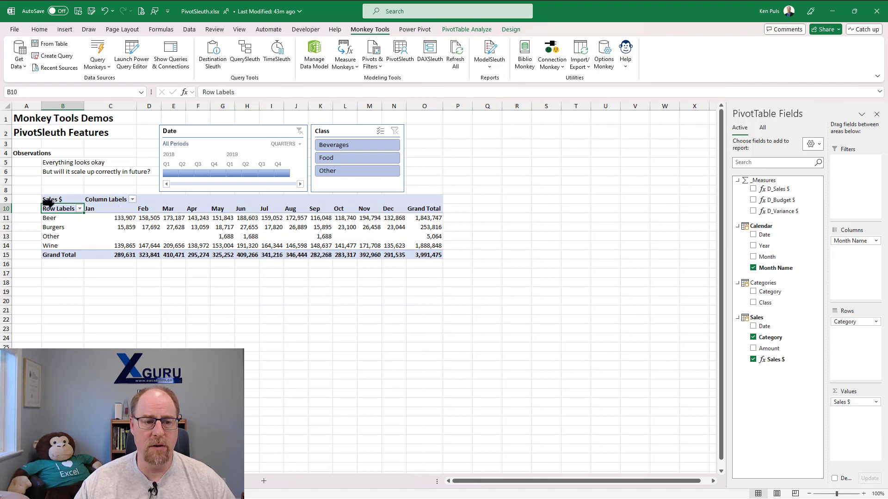
left_click(355, 146)
left_click(355, 157)
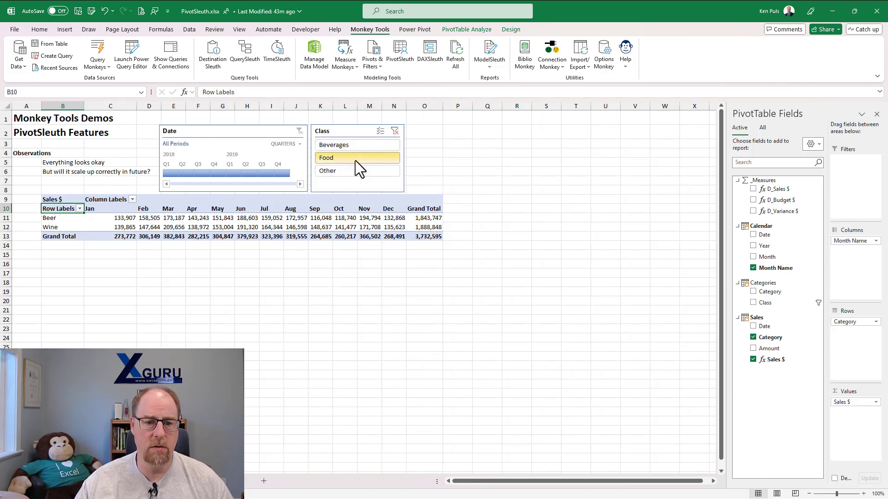
left_click(356, 167)
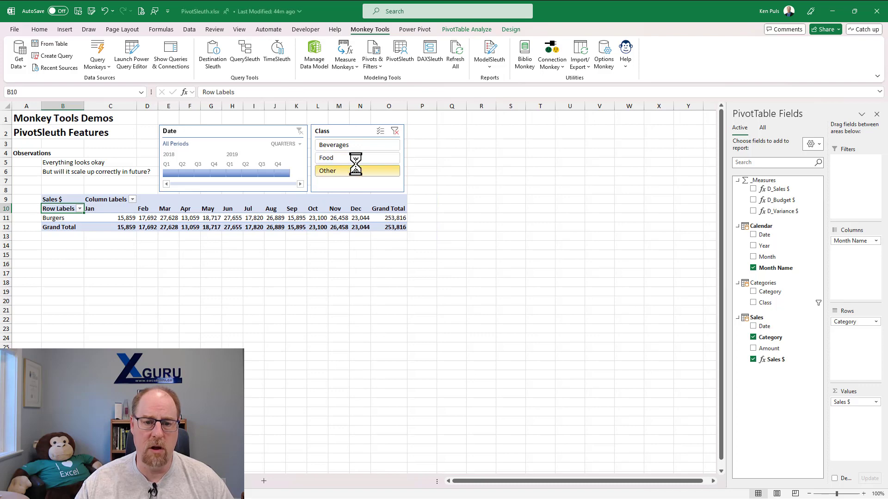
left_click(395, 132)
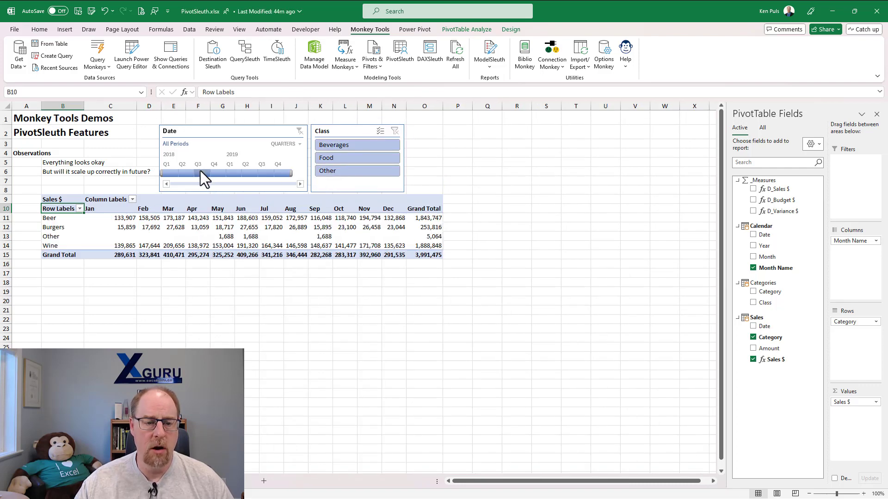
left_click_drag(200, 170, 246, 171)
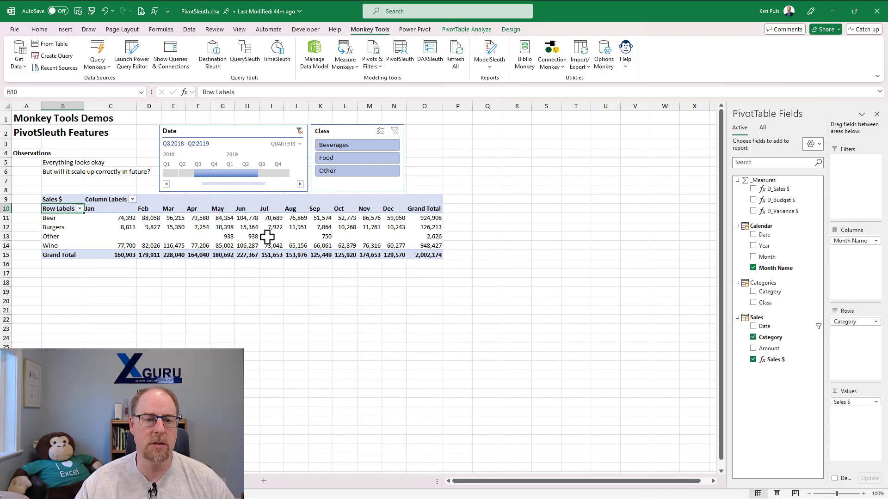
left_click(298, 132)
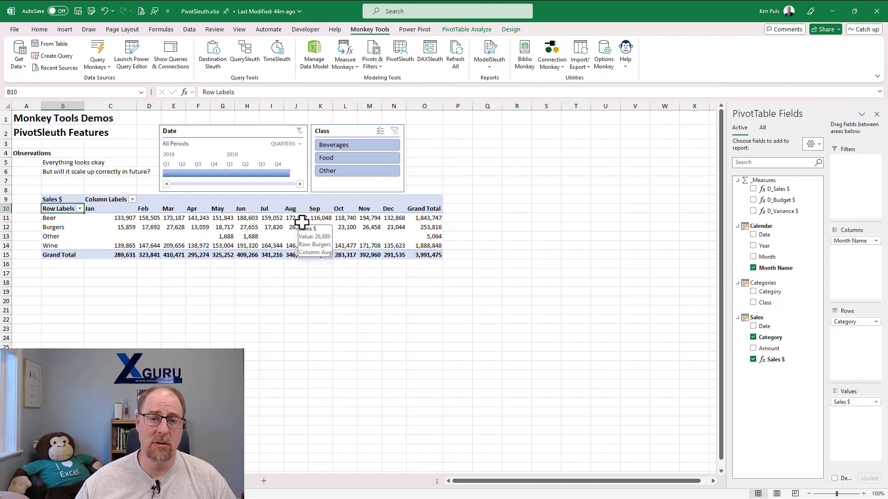
Run PivotSleuth on the monthly Sales $ PivotTable and inspect the highlighted [Sales].[Category] row field and [Sales].[Date] timeline
left_click(310, 219)
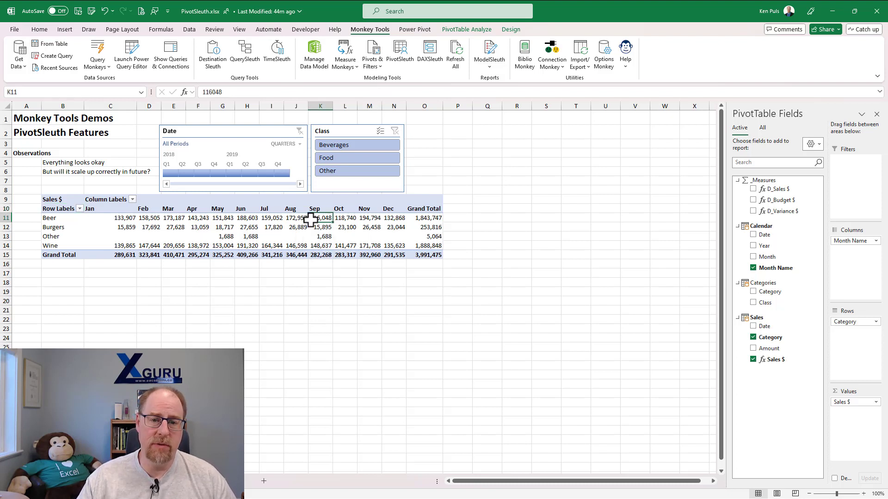
left_click(402, 53)
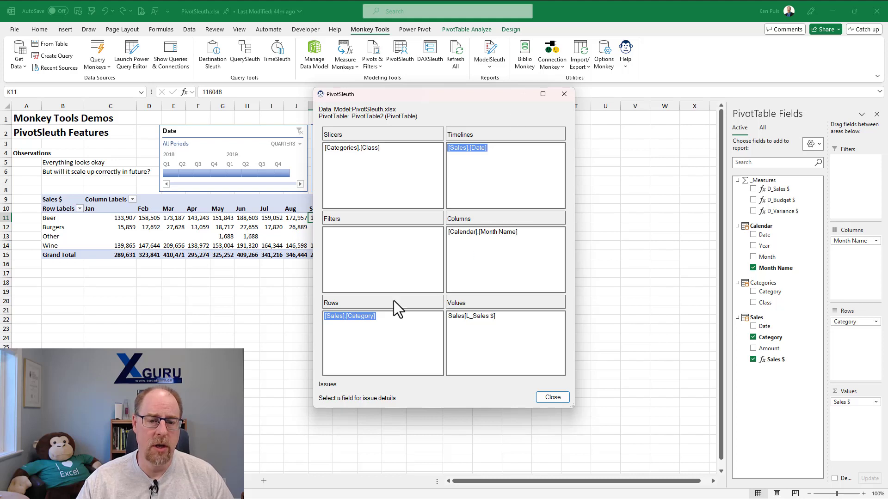
mouse_move(355, 316)
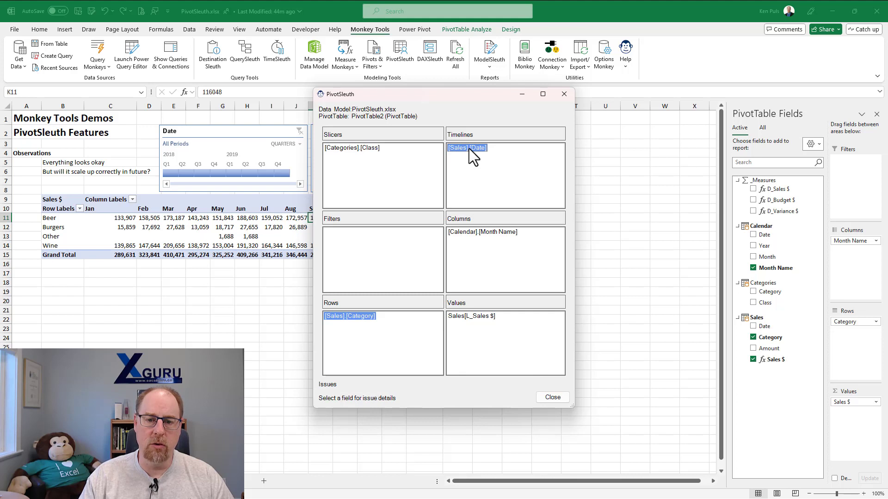
mouse_move(469, 148)
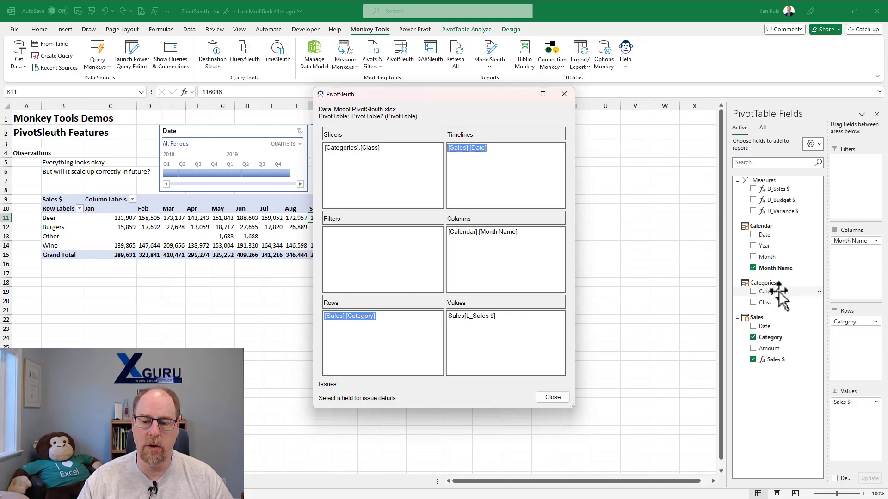
Replace the Sales Category row field with Category from the Categories table, and close the PivotSleuth report
left_click(752, 337)
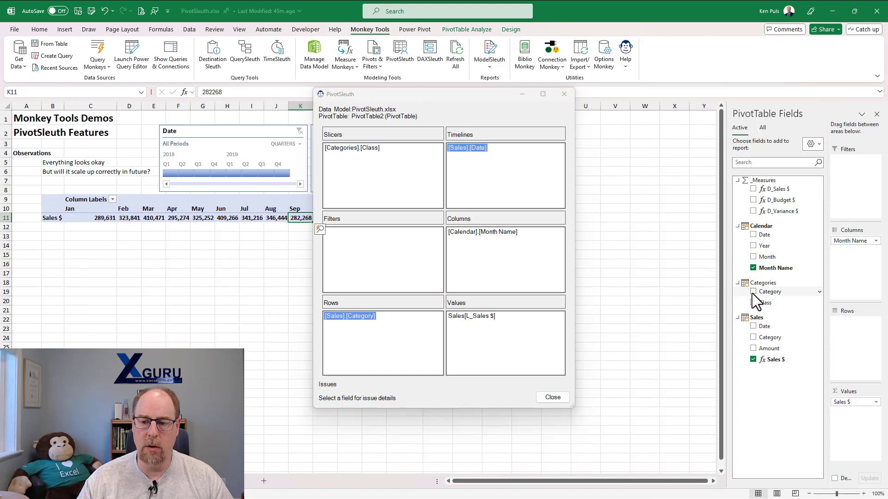
left_click(753, 291)
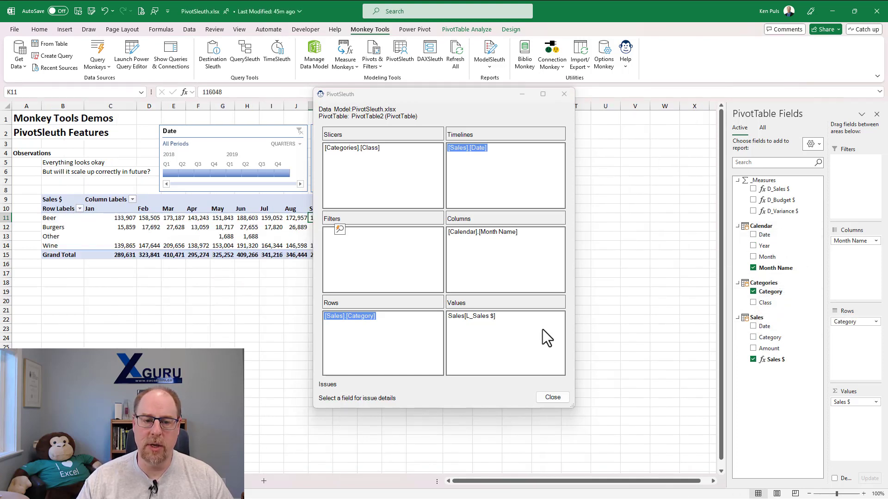
left_click(567, 396)
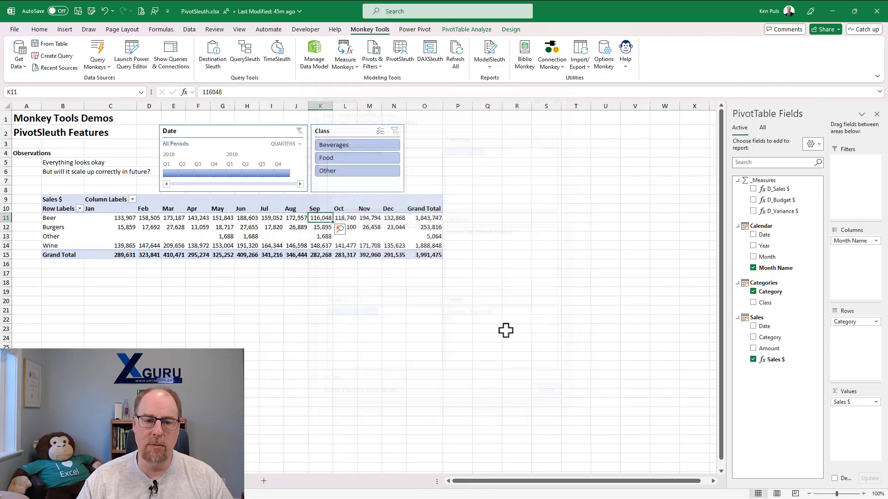
Replace the Sales-based Date timeline with one based on the Calendar table's Date field, placed beside the Class slicer and showing quarters
left_click(233, 133)
key("Delete")
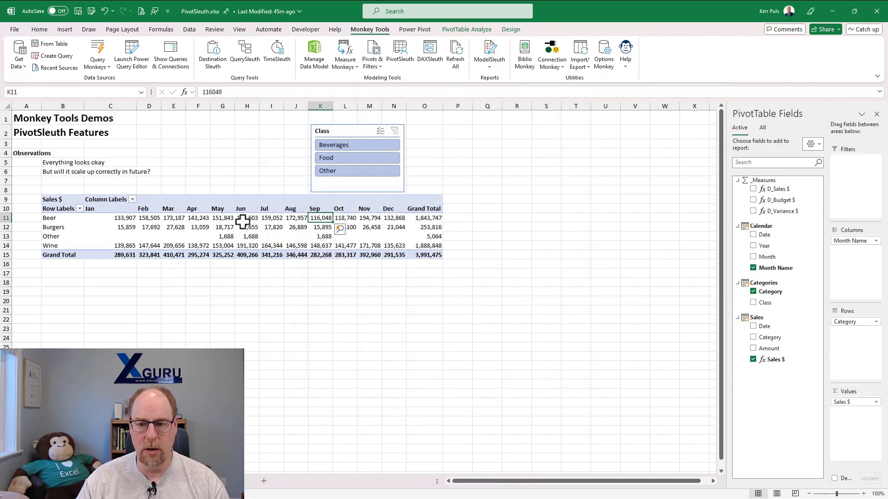
left_click(245, 218)
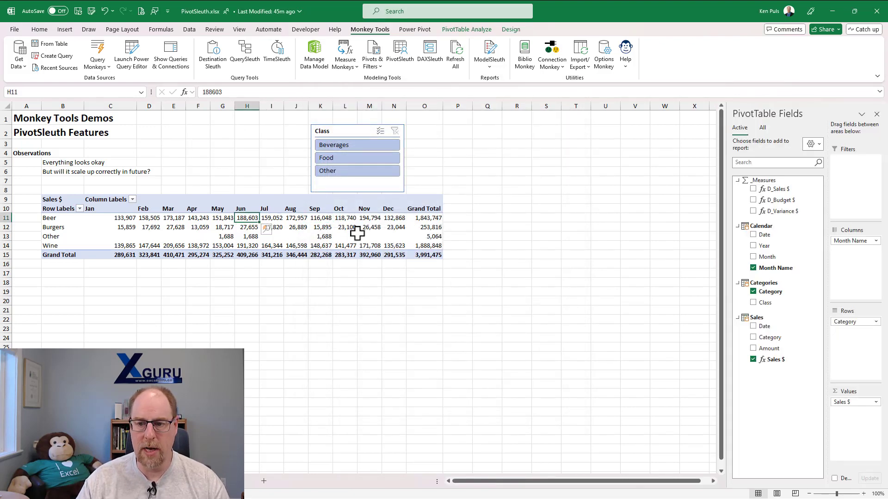
right_click(769, 234)
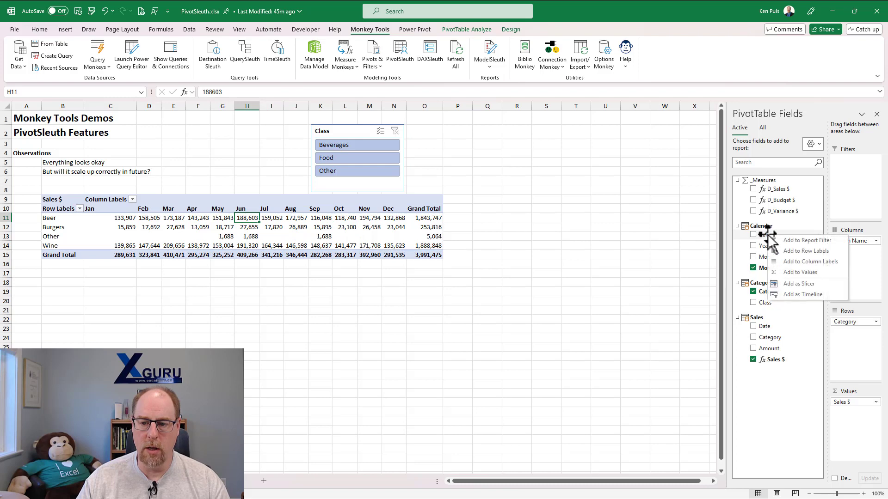
left_click(804, 295)
left_click_drag(373, 272, 230, 131)
left_click(293, 142)
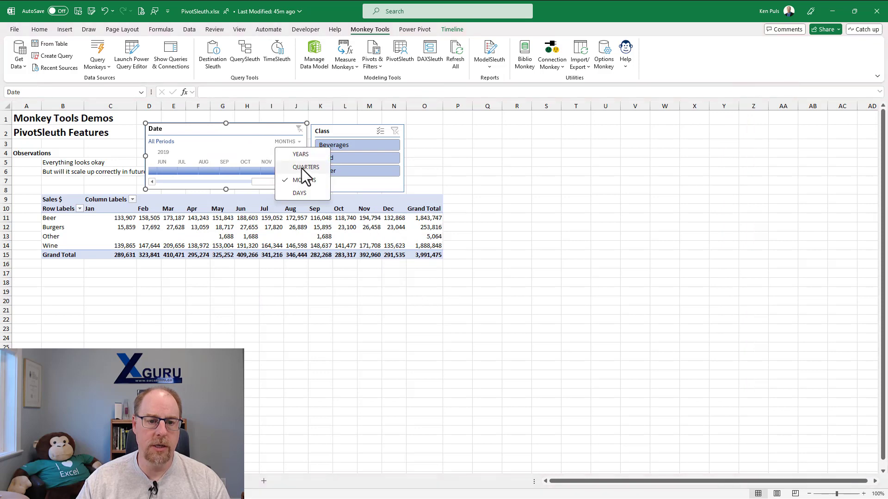
left_click(304, 167)
Filter the PivotTable to Q3 2018 - Q1 2019 and the Food class, and recheck it with PivotSleuth
left_click_drag(185, 172, 223, 167)
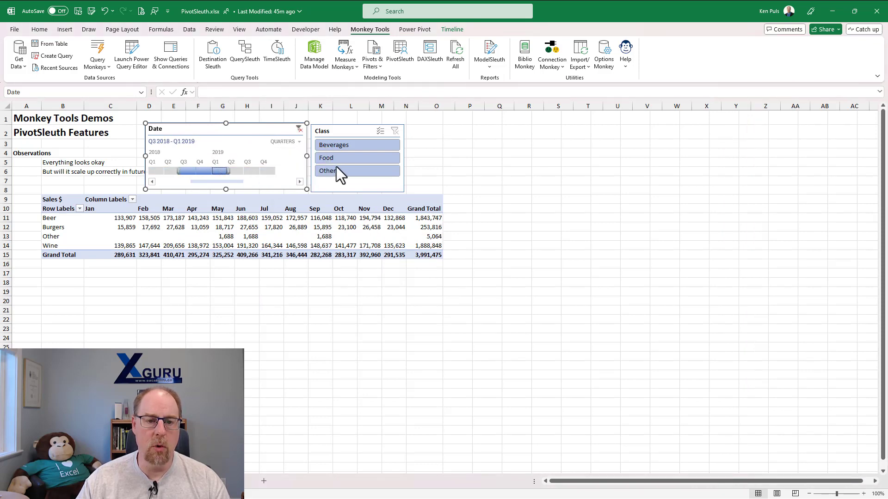
left_click(344, 157)
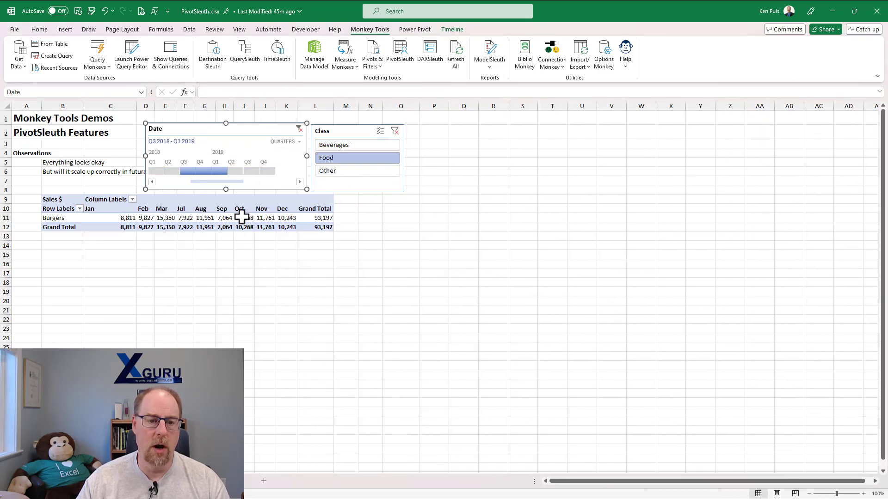
left_click(244, 218)
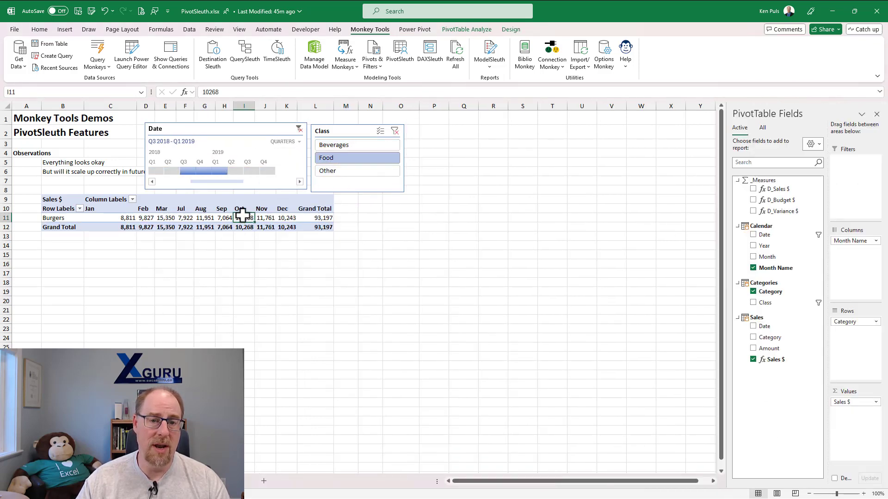
left_click(400, 57)
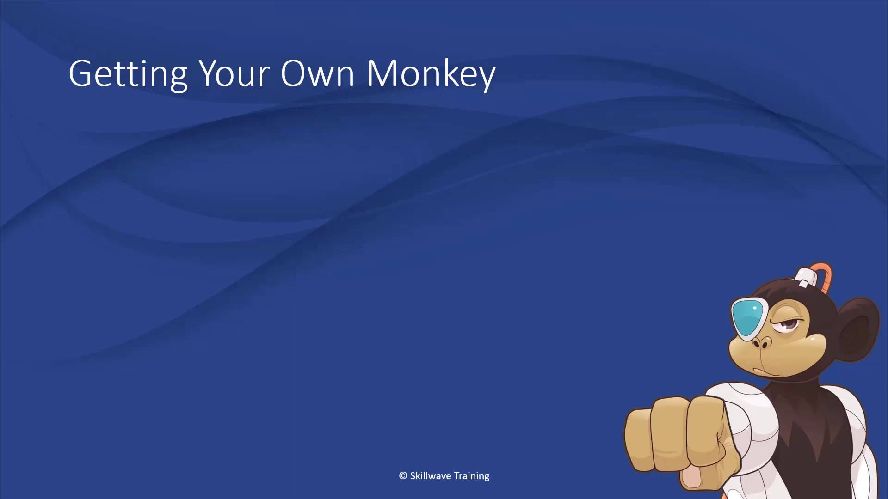
key("Right")
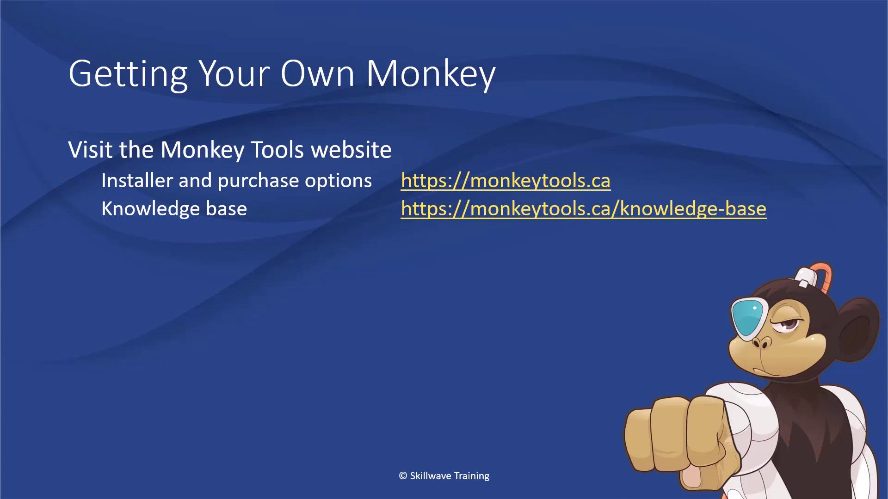
key("Right")
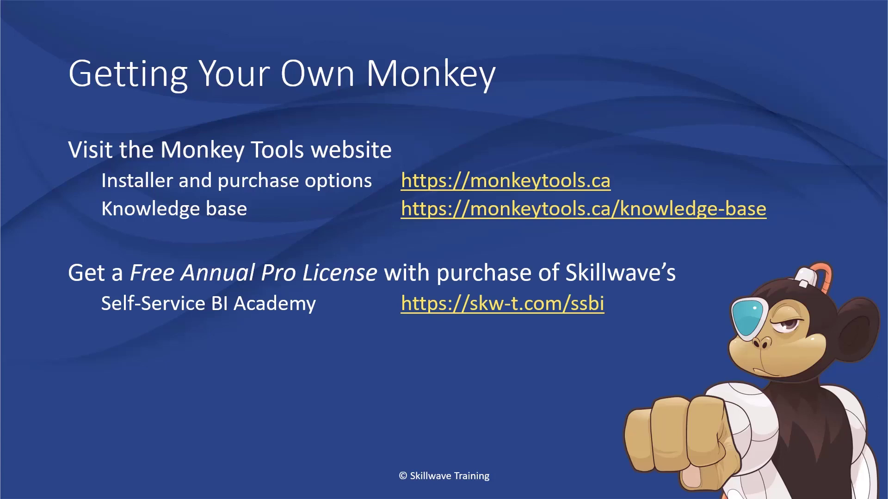
key("Right")
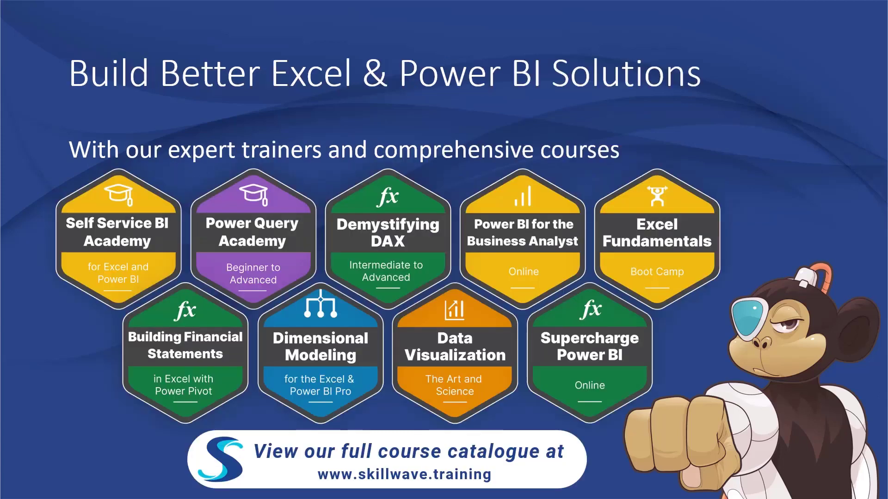